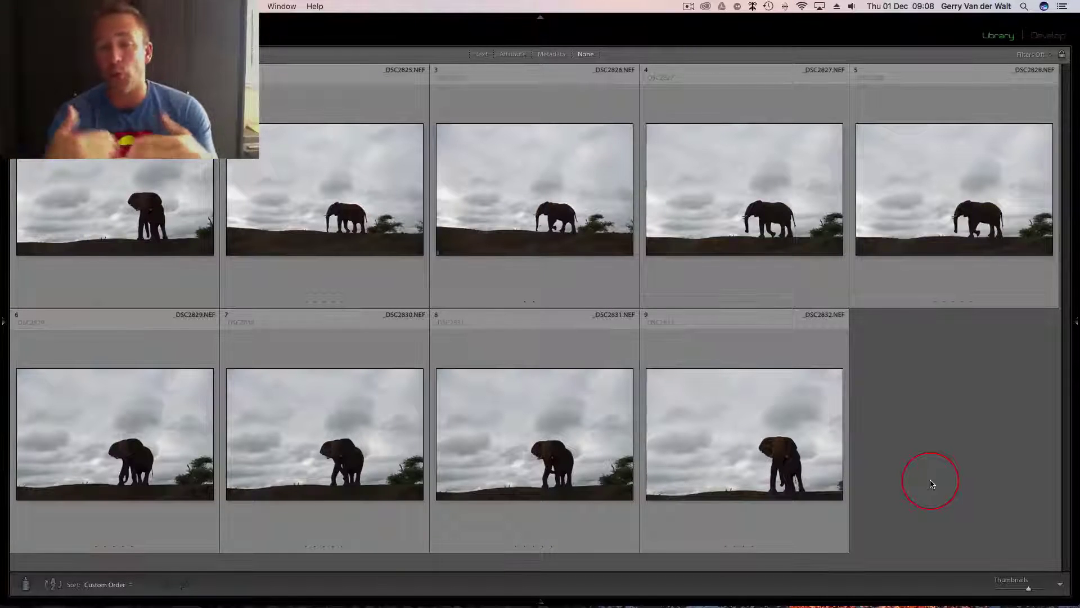
Step: Open the first elephant photo for developing and set Exposure to +0.25, Shadows to +55, Whites to +11 and Blacks to -5
{"action": "double_click", "coordinate": [109, 229]}
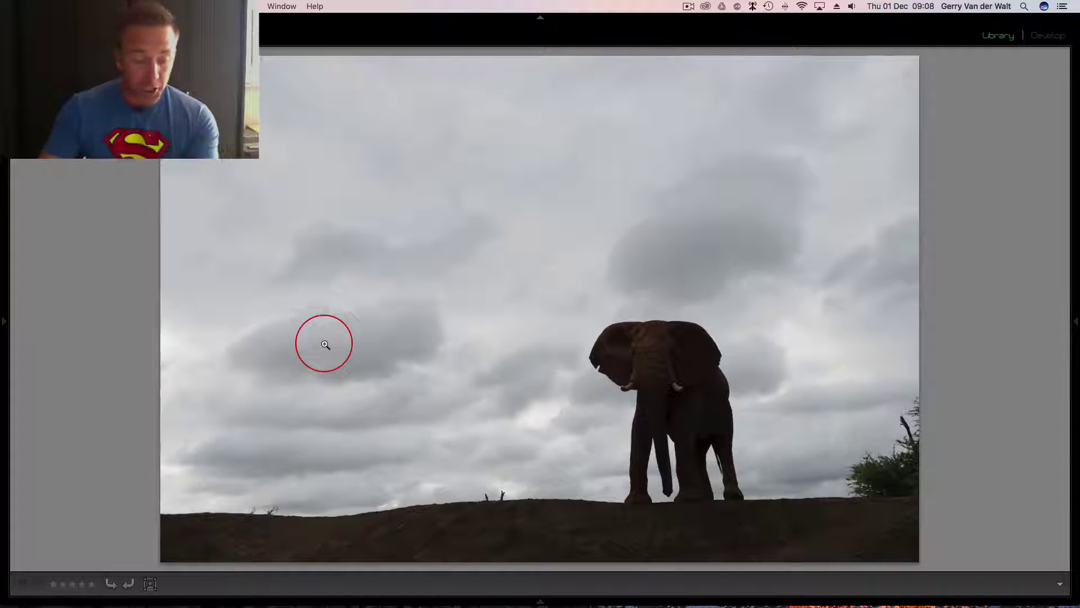
{"action": "key", "text": "g"}
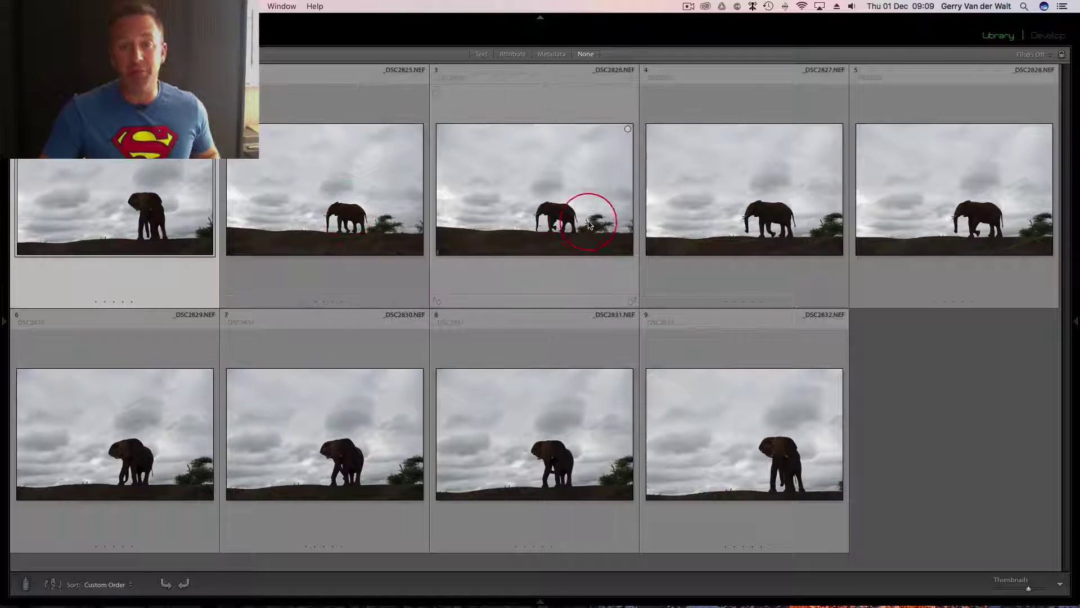
{"action": "double_click", "coordinate": [175, 187]}
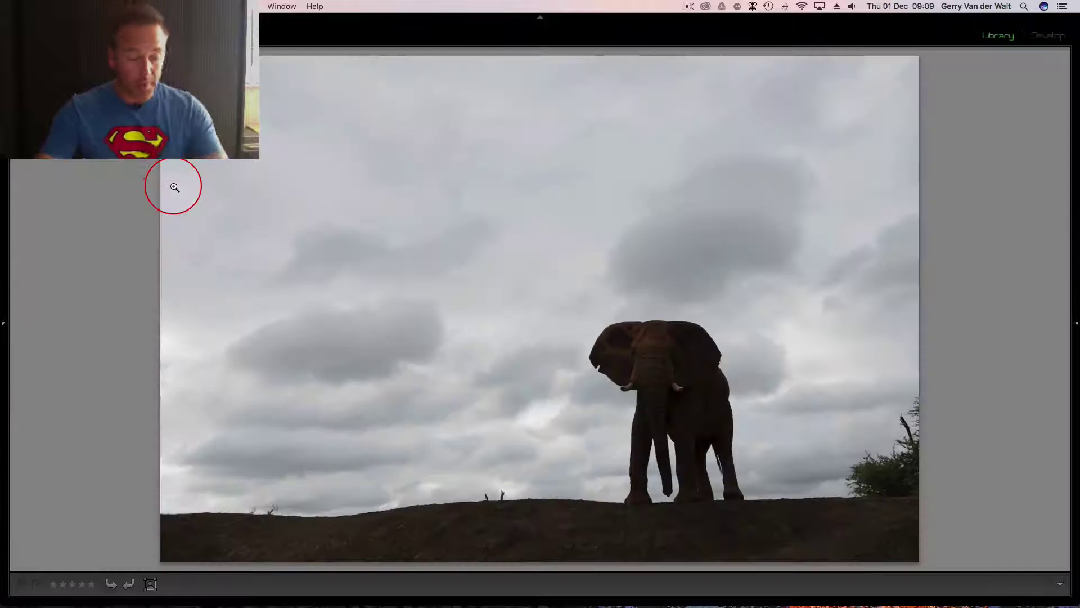
{"action": "key", "text": "d"}
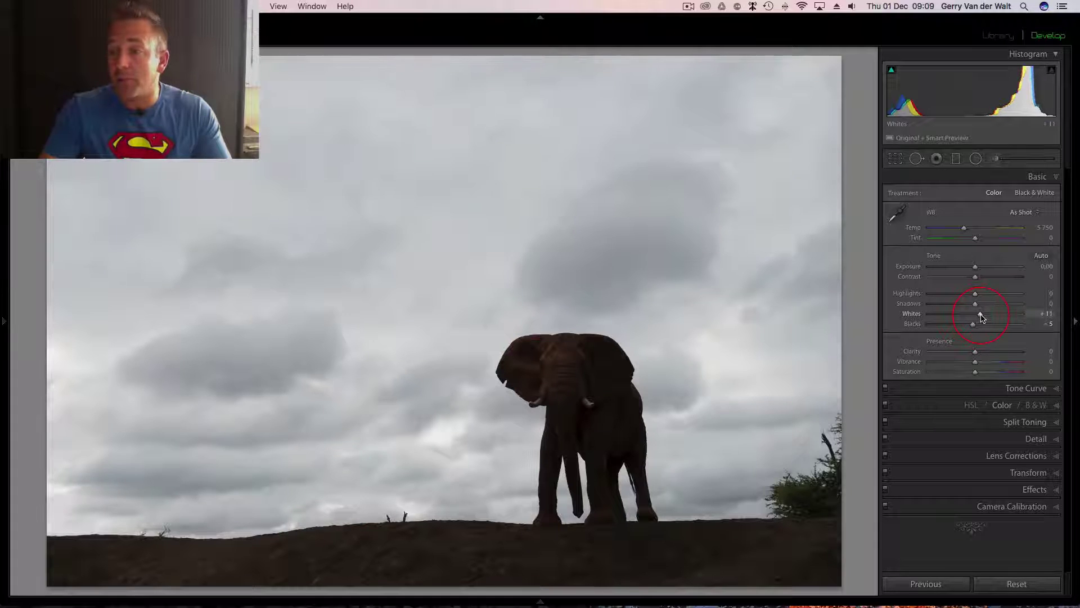
{"action": "left_click_drag", "start_coordinate": [975, 303], "coordinate": [1000, 307]}
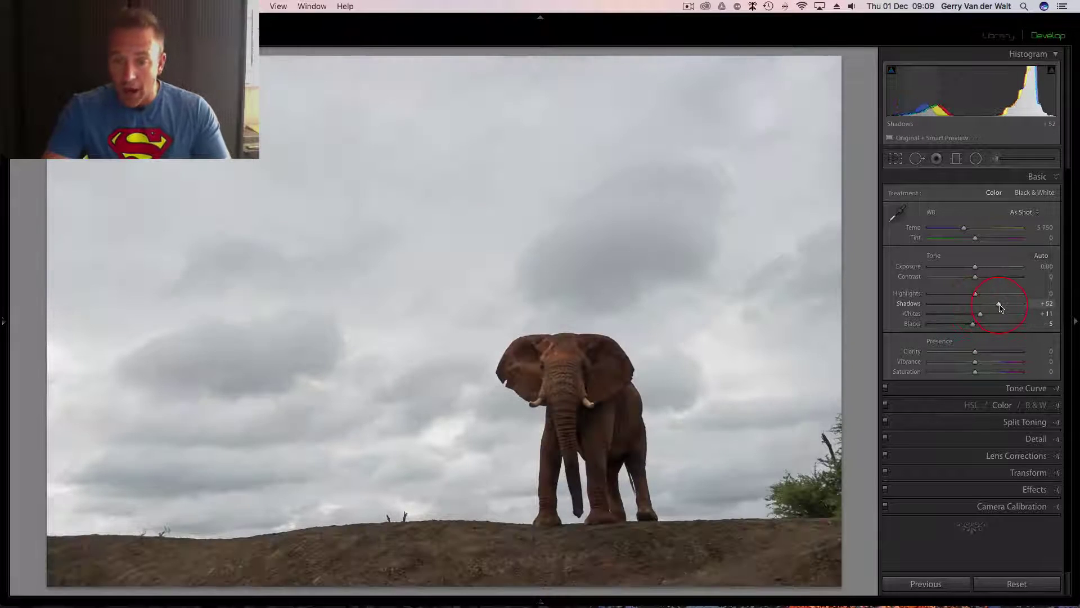
{"action": "left_click_drag", "start_coordinate": [975, 267], "coordinate": [977, 268]}
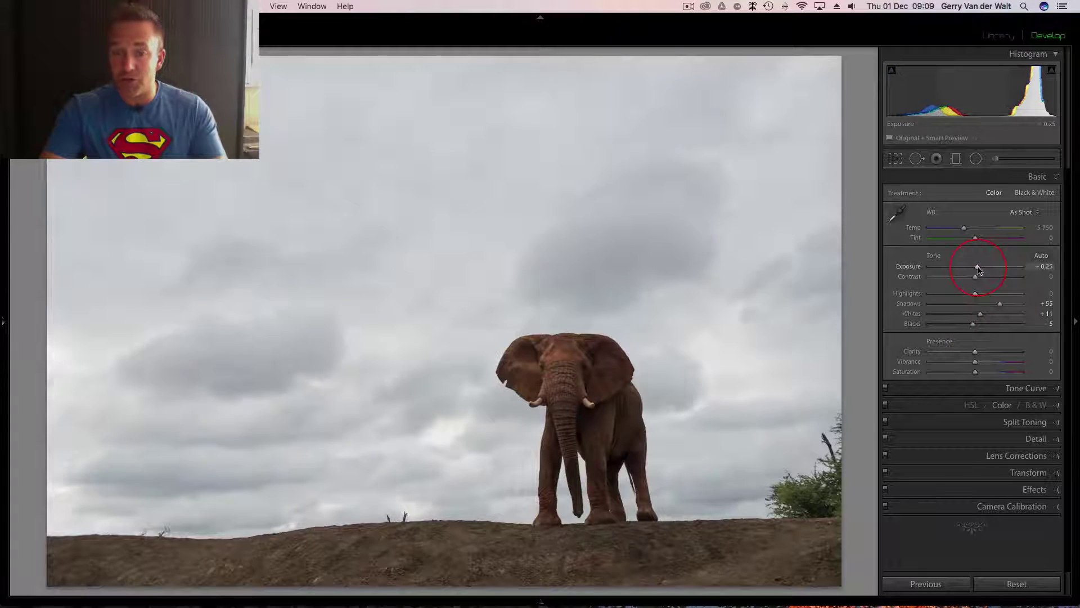
Step: Set Clarity to +24, Vibrance to +20 and Dehaze to +14, and refine Contrast to +2 and Shadows to +57
{"action": "left_click_drag", "start_coordinate": [988, 354], "coordinate": [983, 364]}
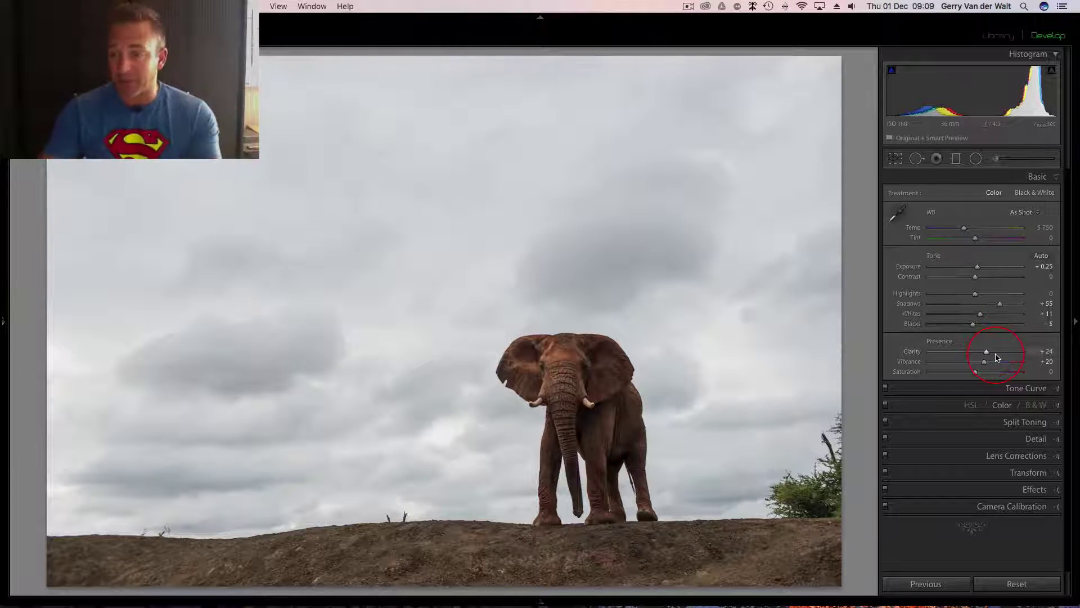
{"action": "left_click", "coordinate": [1035, 489]}
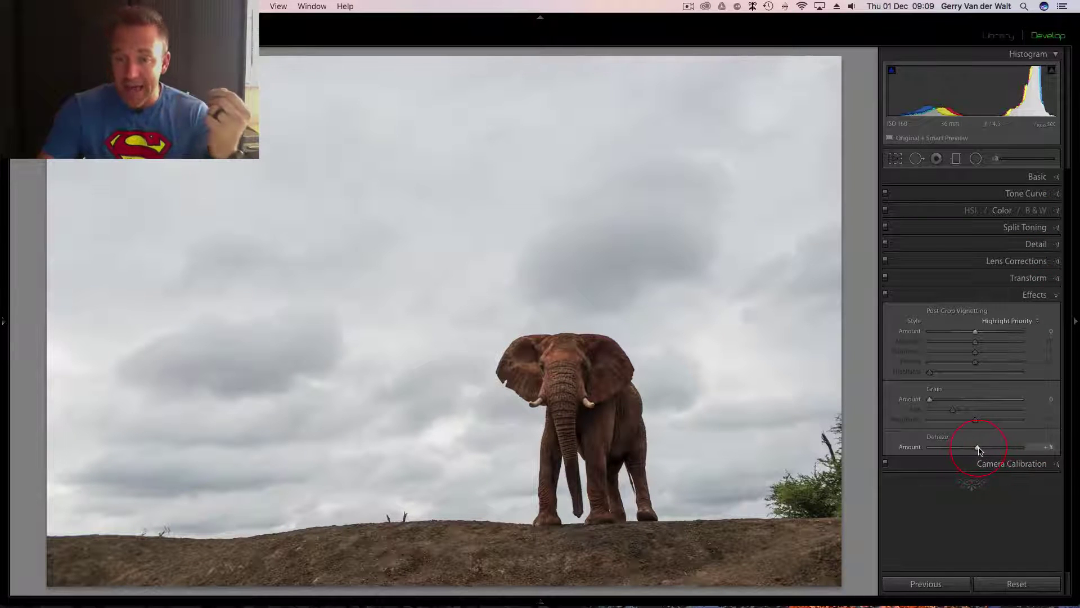
{"action": "left_click_drag", "start_coordinate": [979, 448], "coordinate": [982, 448]}
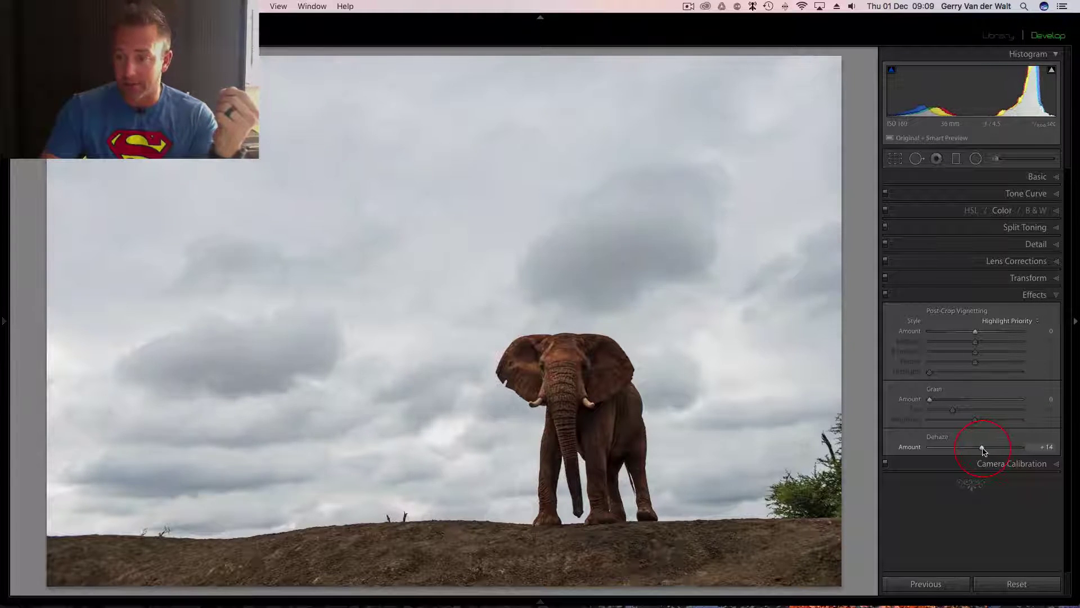
{"action": "left_click", "coordinate": [1037, 176]}
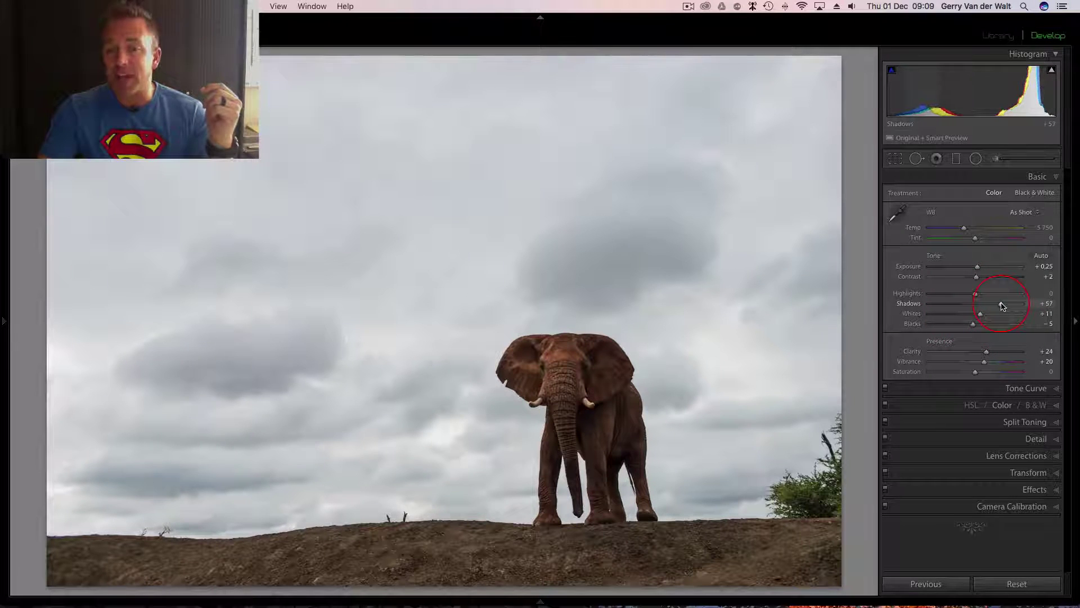
Step: Compare the elephant photo before and after the edits side by side, and return to the photo grid
{"action": "key", "text": "y"}
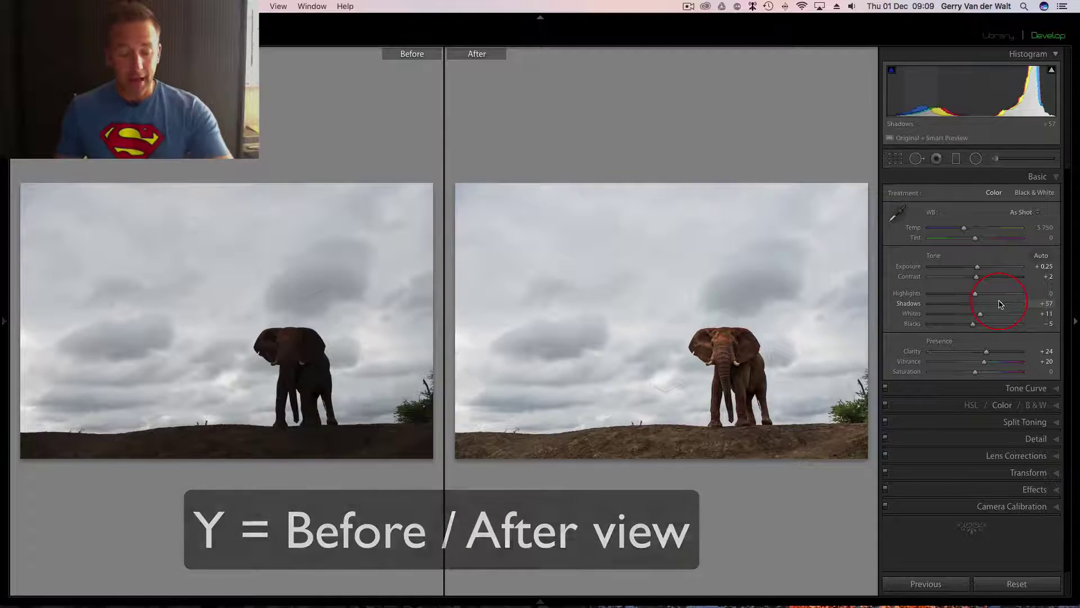
{"action": "key", "text": "y"}
{"action": "key", "text": "g"}
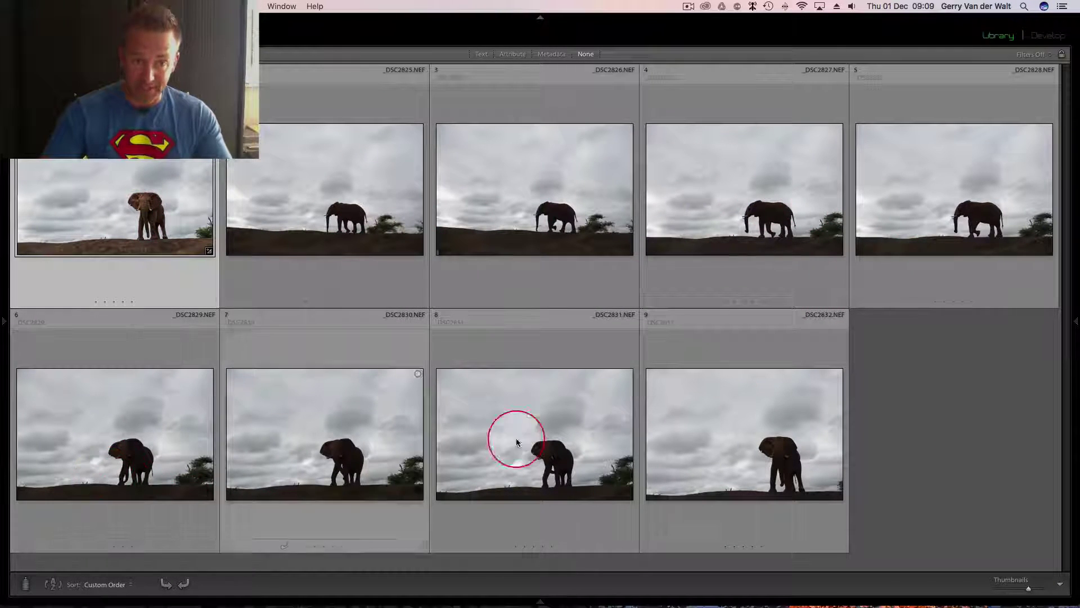
Step: Reopen the edited first photo for developing and copy all of its develop settings, including Clarity
{"action": "double_click", "coordinate": [123, 193]}
{"action": "left_click", "coordinate": [1075, 321]}
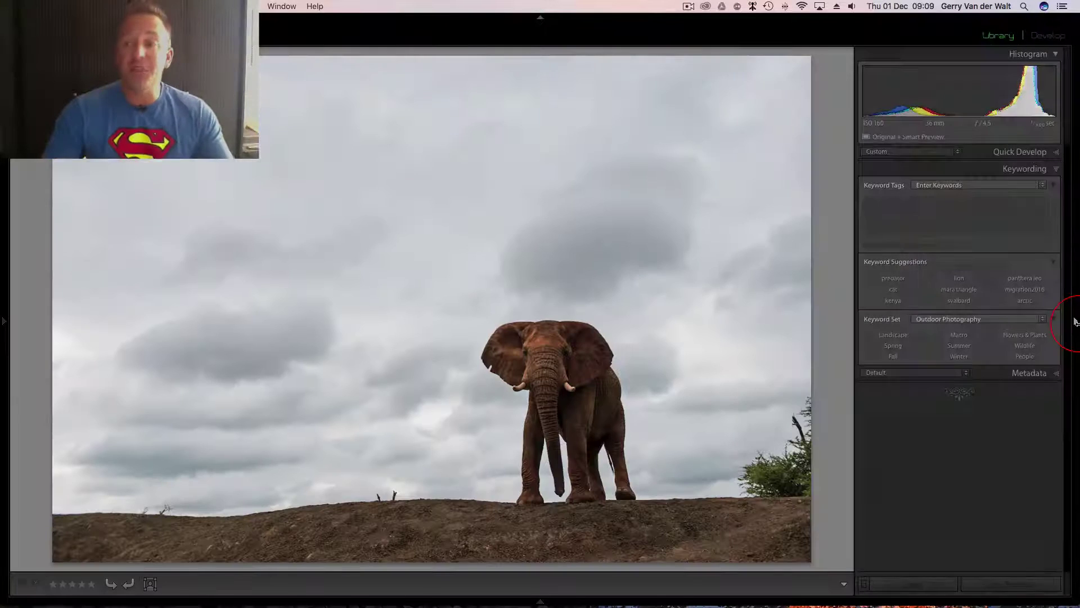
{"action": "key", "text": "d"}
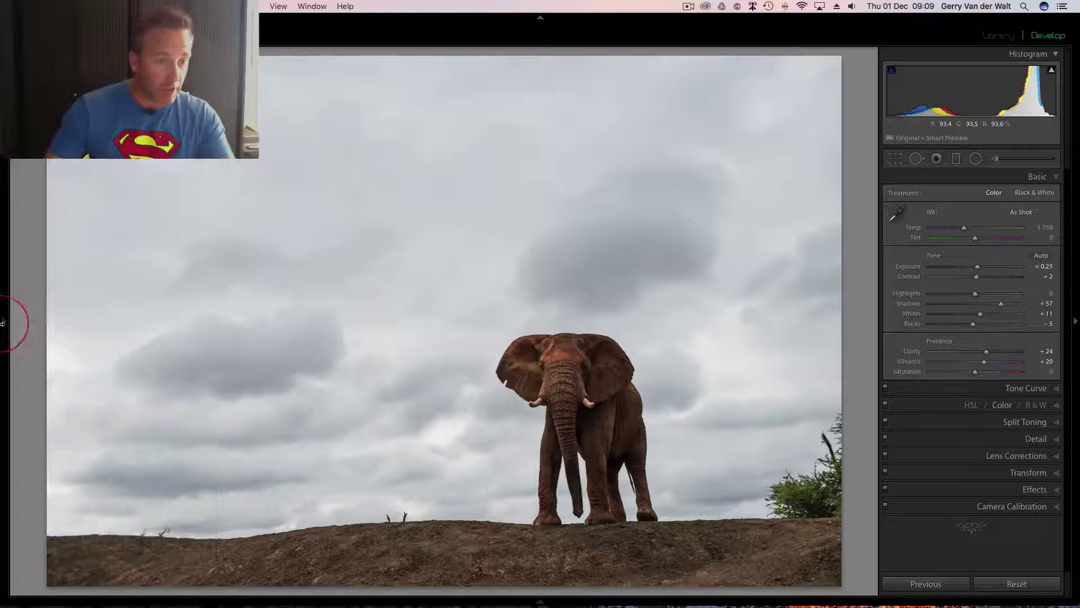
{"action": "mouse_move", "coordinate": [3, 320]}
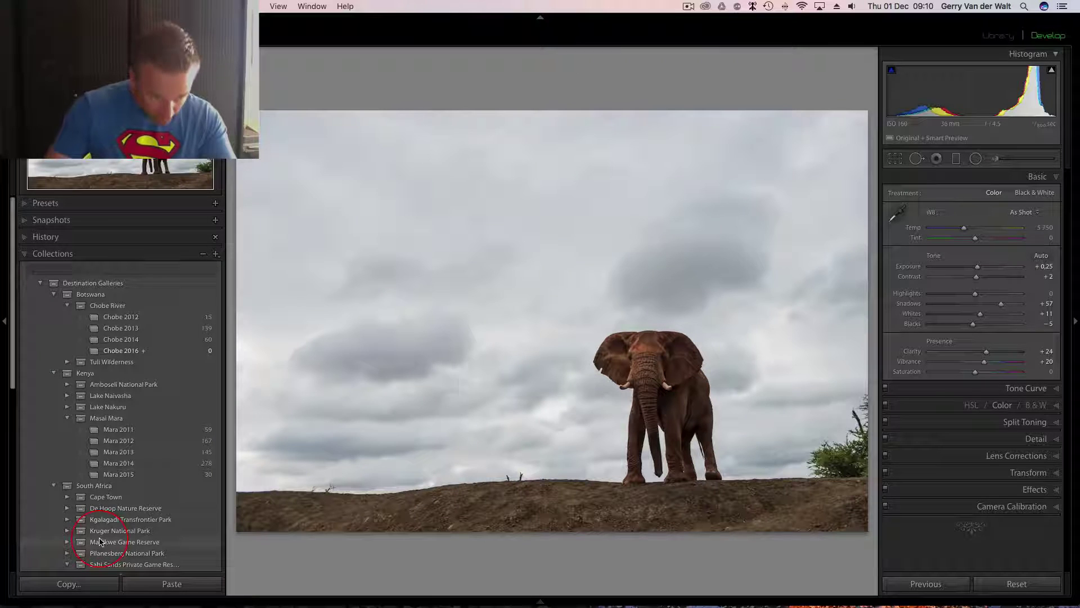
{"action": "left_click", "coordinate": [75, 579]}
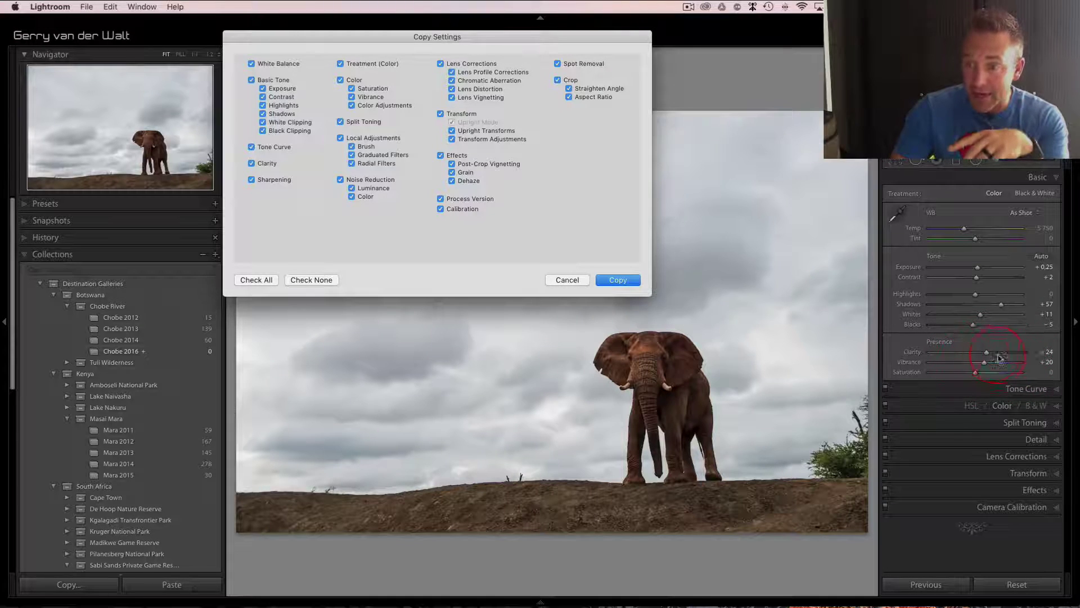
{"action": "left_click", "coordinate": [253, 163]}
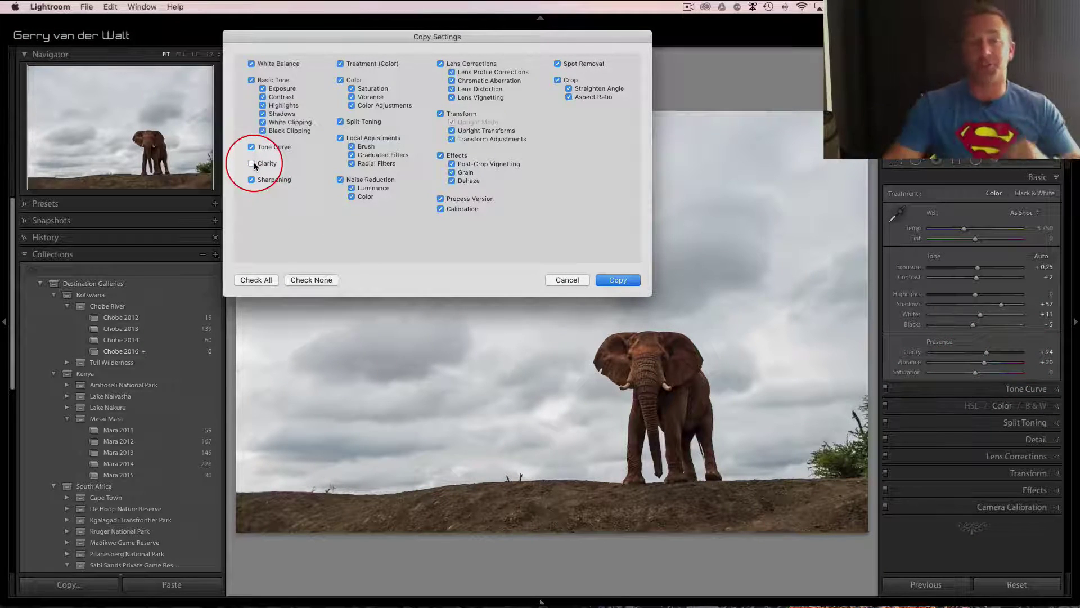
{"action": "left_click", "coordinate": [253, 163]}
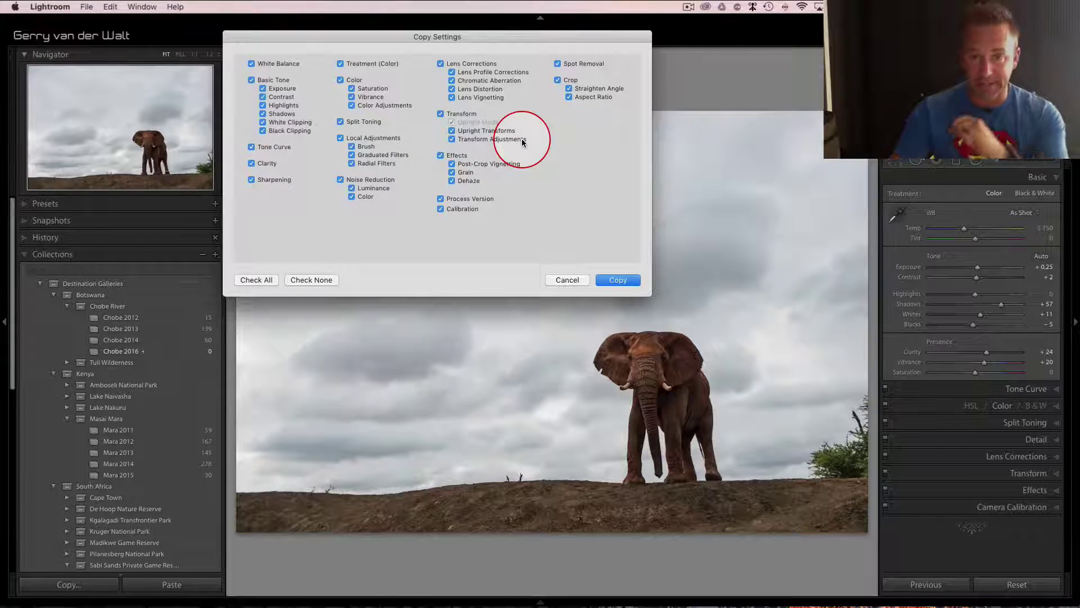
{"action": "left_click", "coordinate": [617, 280]}
Step: Show the filmstrip and paste the copied settings onto _DSC2825.NEF and _DSC2826.NEF one after the other
{"action": "left_click", "coordinate": [5, 319]}
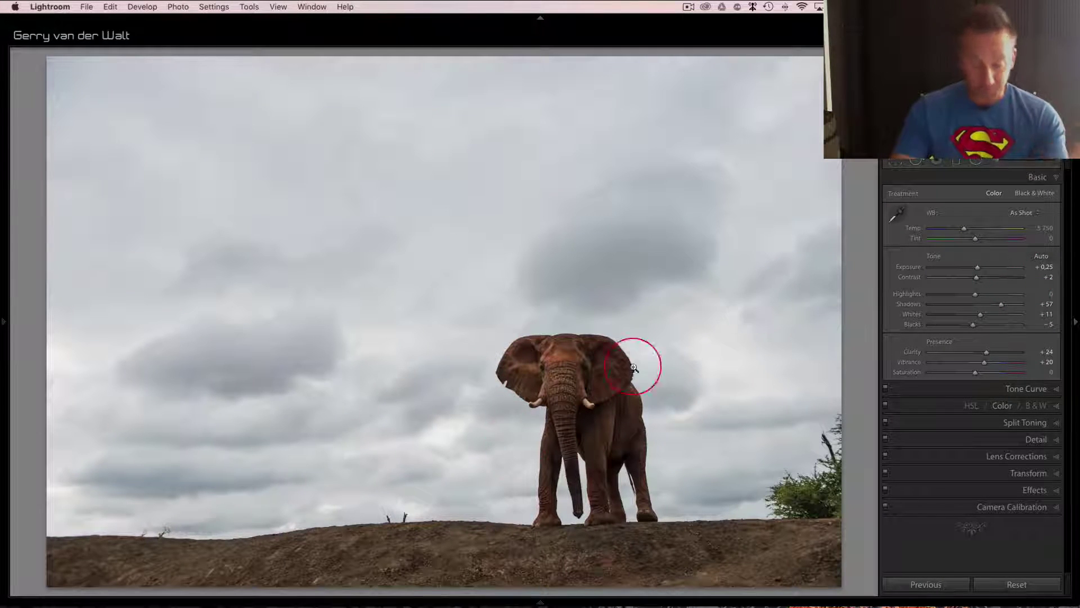
{"action": "mouse_move", "coordinate": [491, 606]}
{"action": "left_click", "coordinate": [539, 603]}
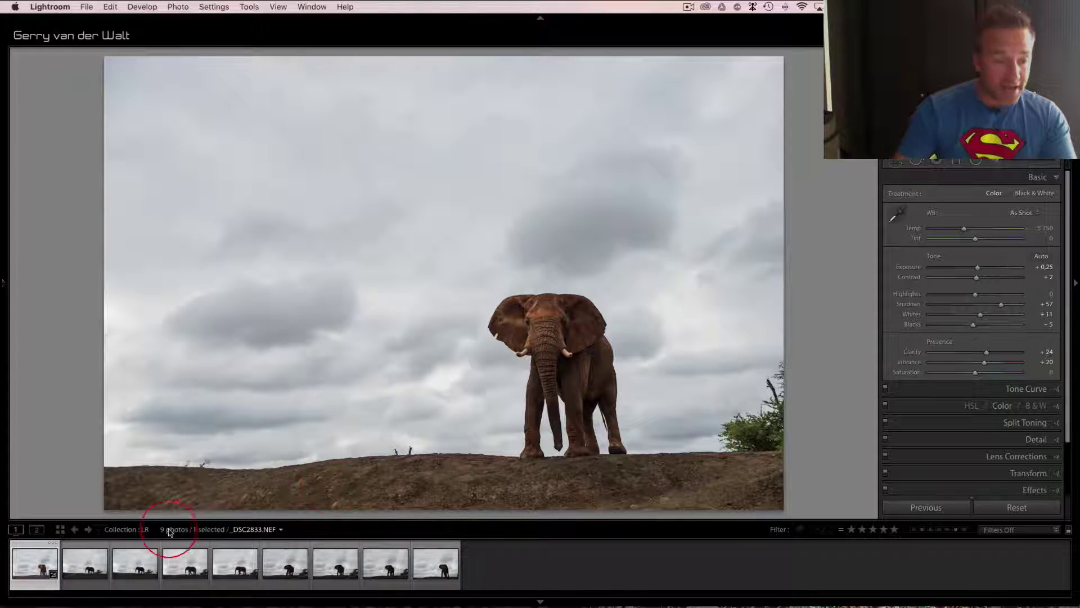
{"action": "left_click", "coordinate": [83, 565]}
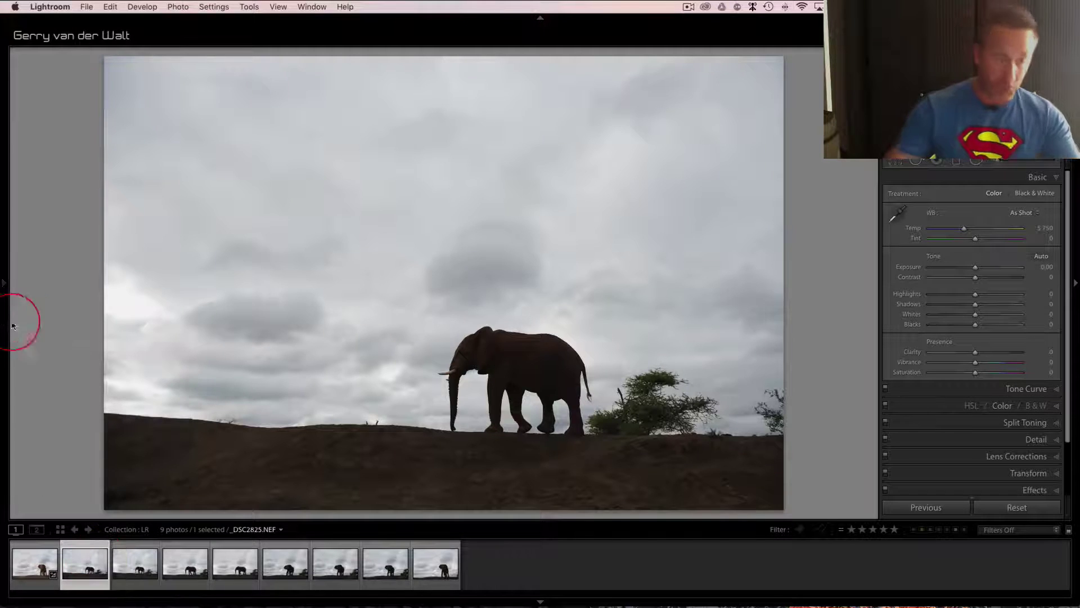
{"action": "key", "text": "super+v"}
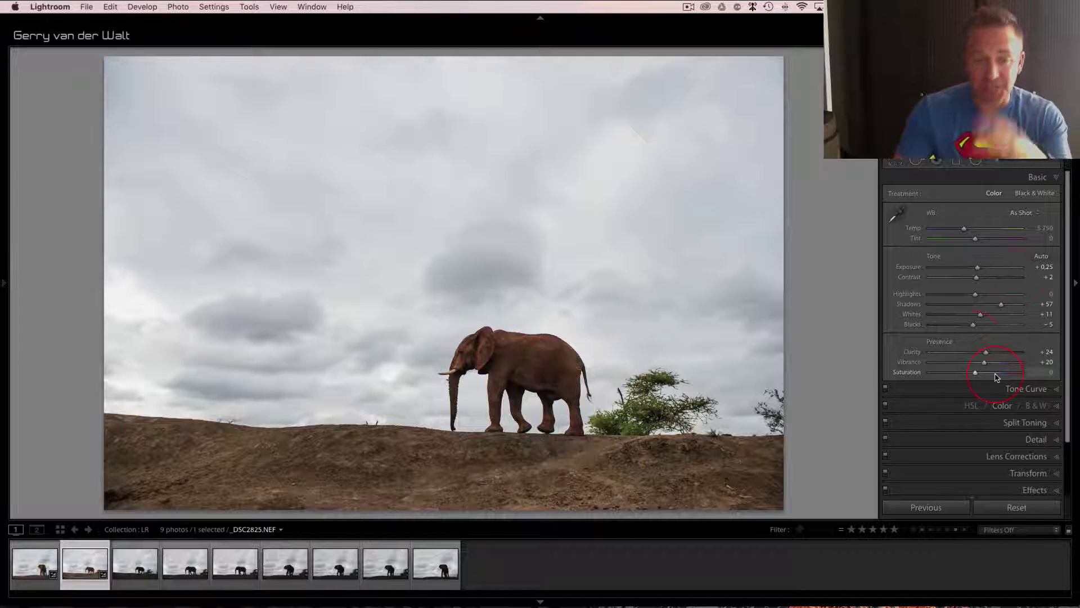
{"action": "key", "text": "Right"}
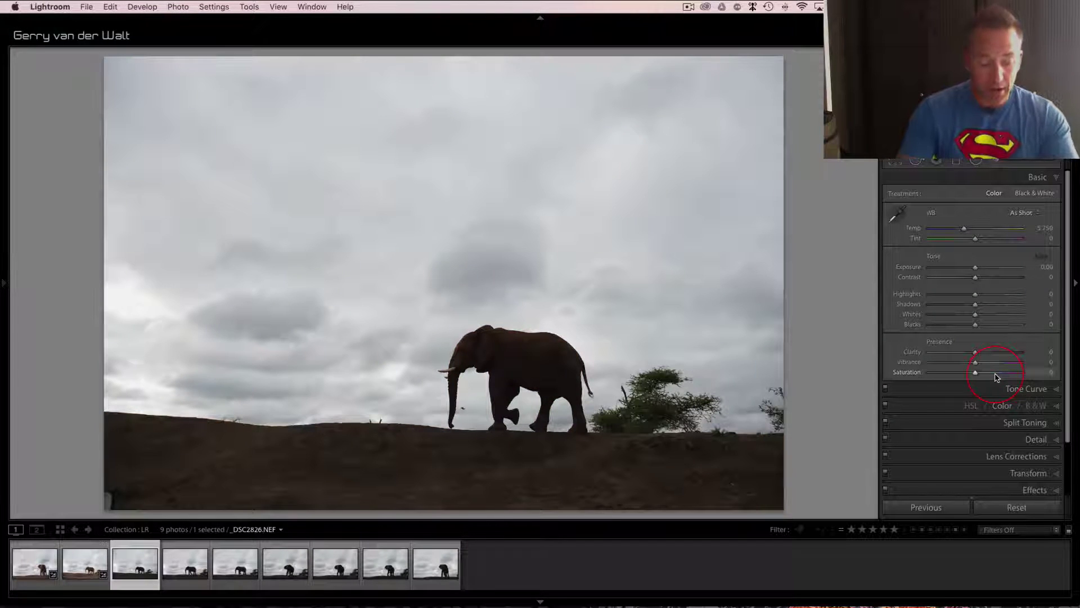
{"action": "key", "text": "super+shift+v"}
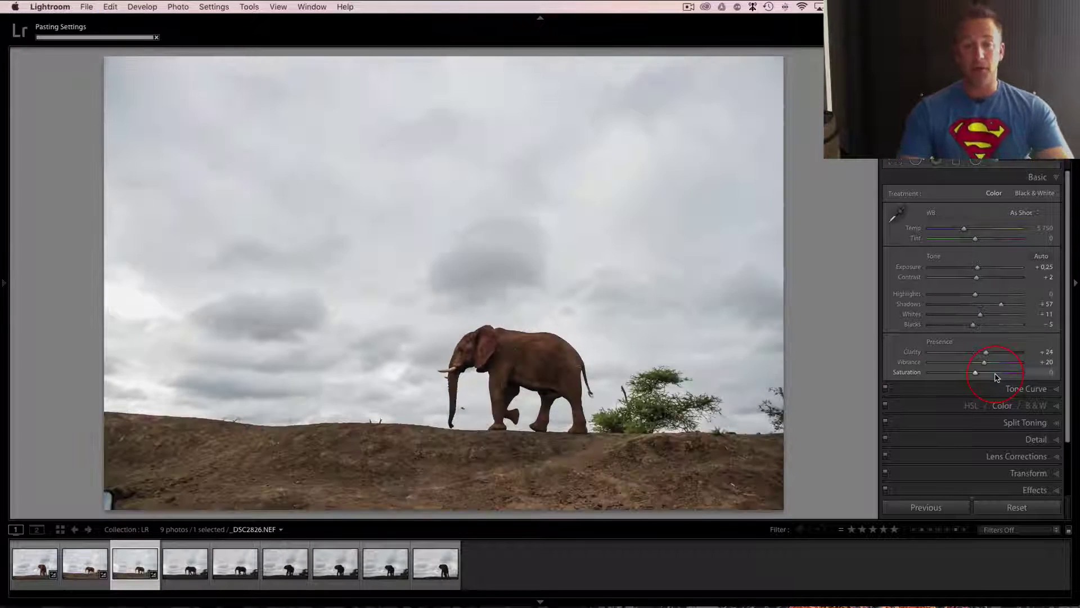
Step: Revert the pasted settings on _DSC2826.NEF and _DSC2825.NEF, and return to the grid with the side panels and filmstrip hidden
{"action": "key", "text": "g"}
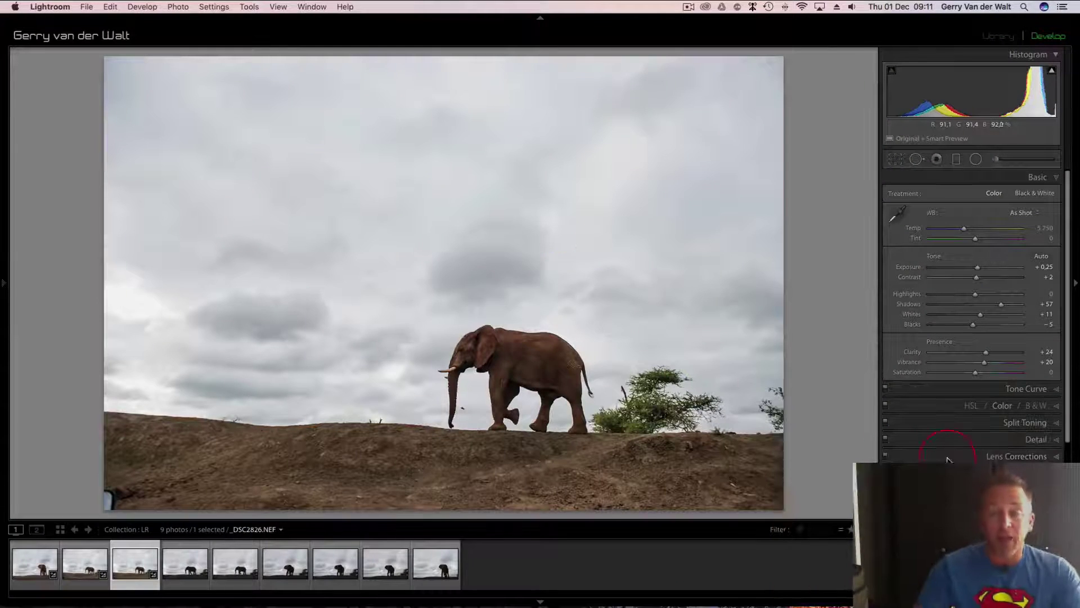
{"action": "key", "text": "Left"}
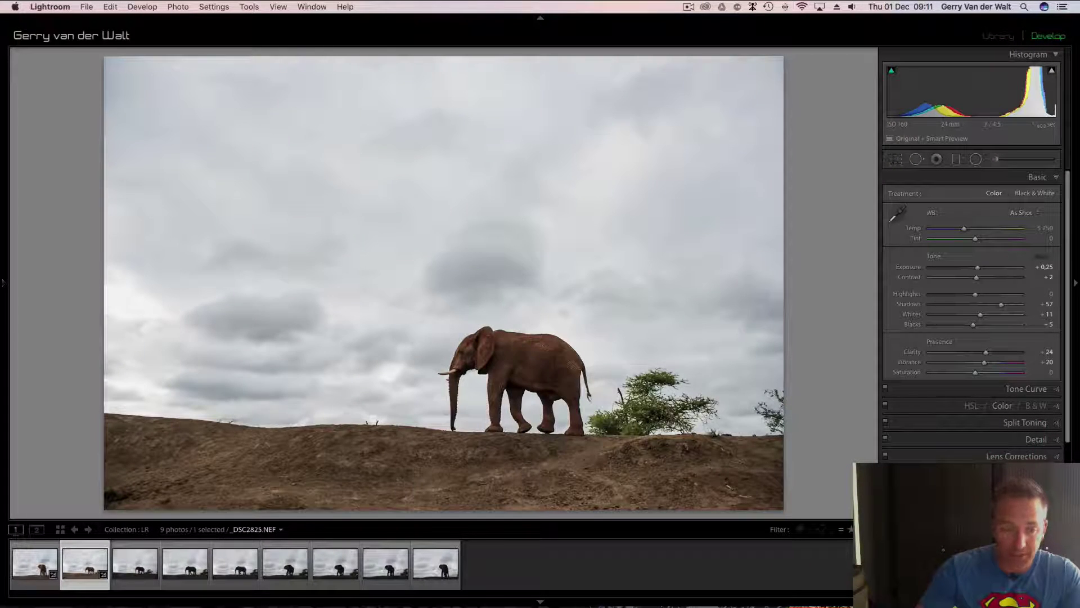
{"action": "key", "text": "g"}
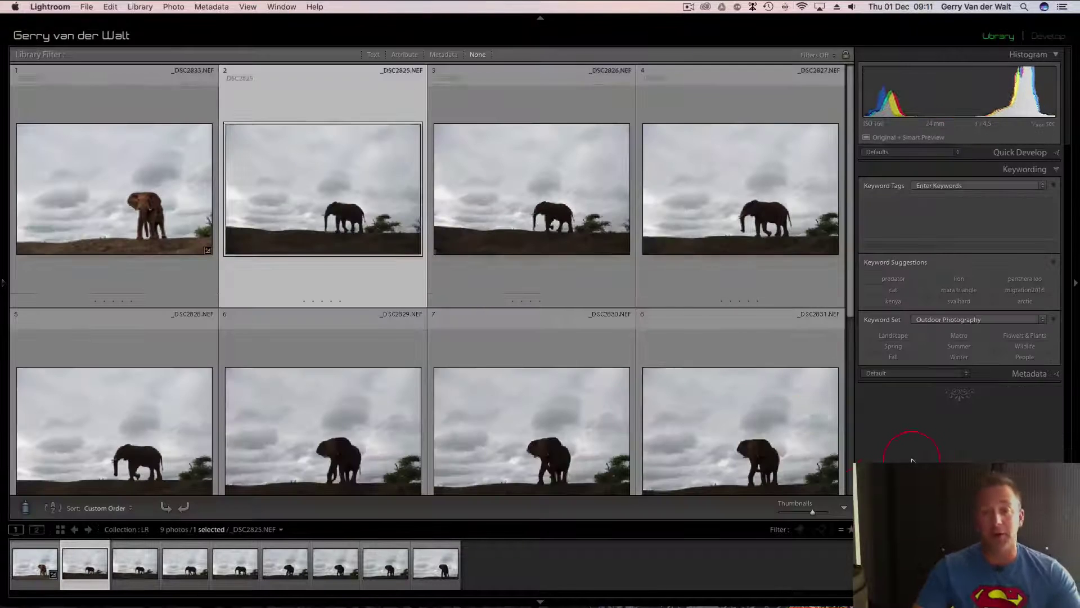
{"action": "key", "text": "Tab"}
{"action": "left_click", "coordinate": [537, 601]}
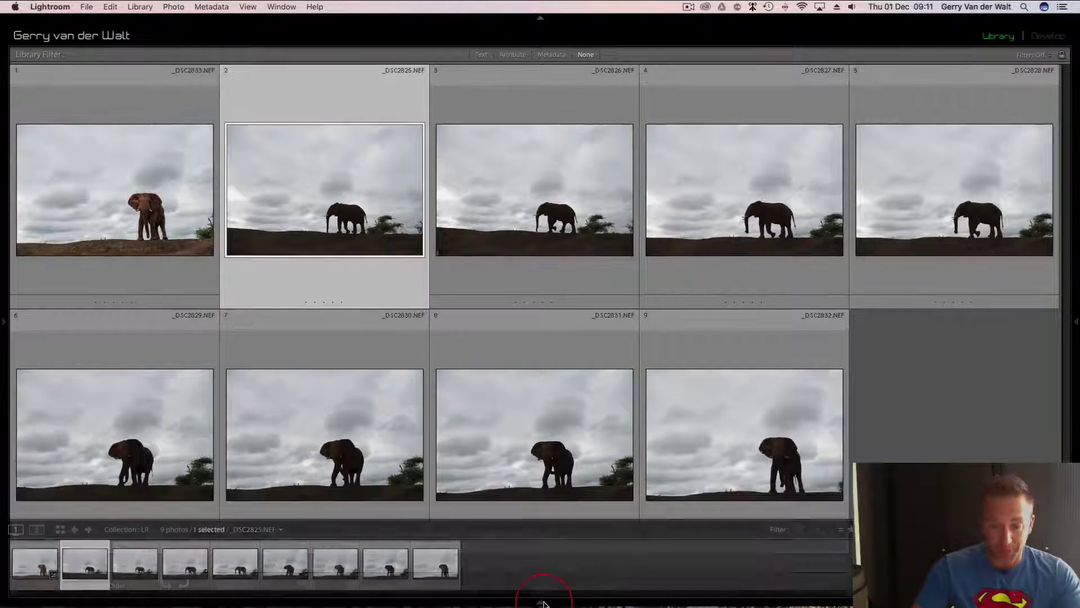
Step: Select the edited photo _DSC2833.NEF, open it for developing, and copy its full set of develop settings
{"action": "left_click", "coordinate": [155, 236]}
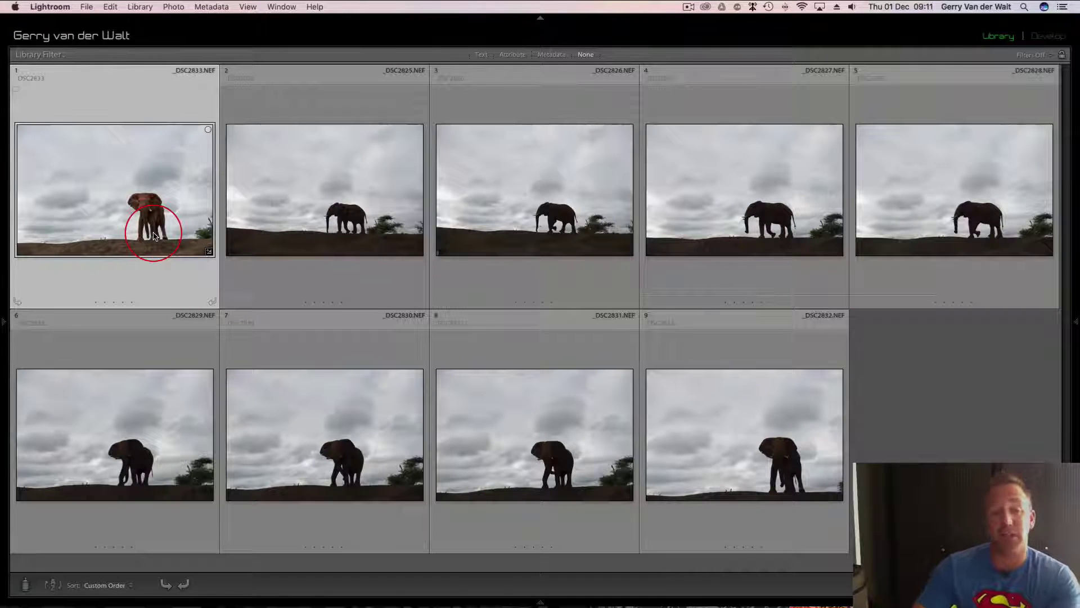
{"action": "key", "text": "d"}
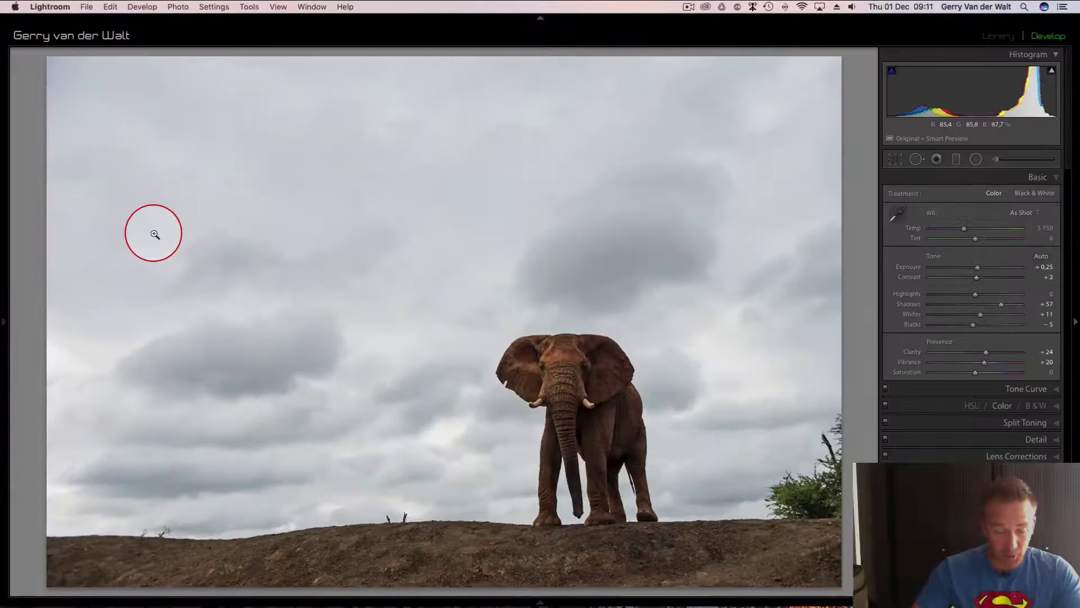
{"action": "key", "text": "super+shift+c"}
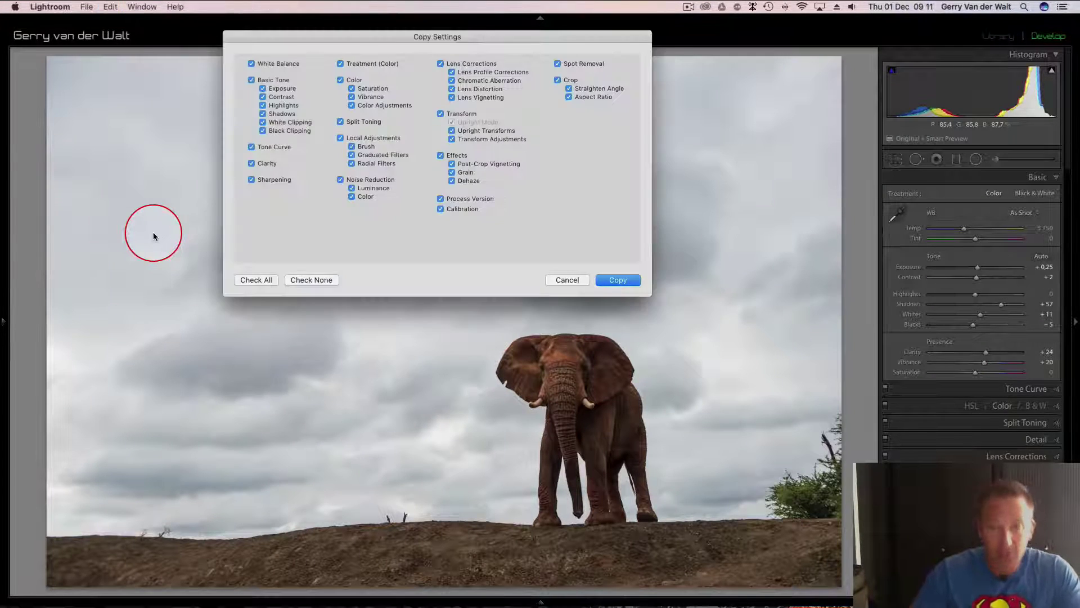
{"action": "left_click", "coordinate": [619, 279]}
Step: Select all photos in the library grid and paste the copied develop settings onto them
{"action": "key", "text": "g"}
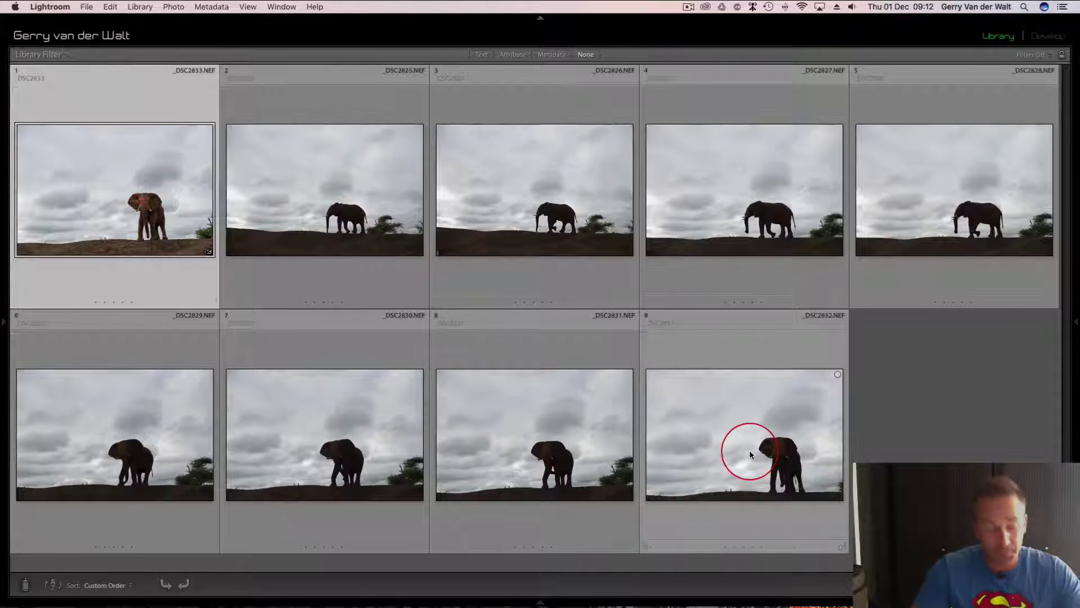
{"action": "key", "text": "super+a"}
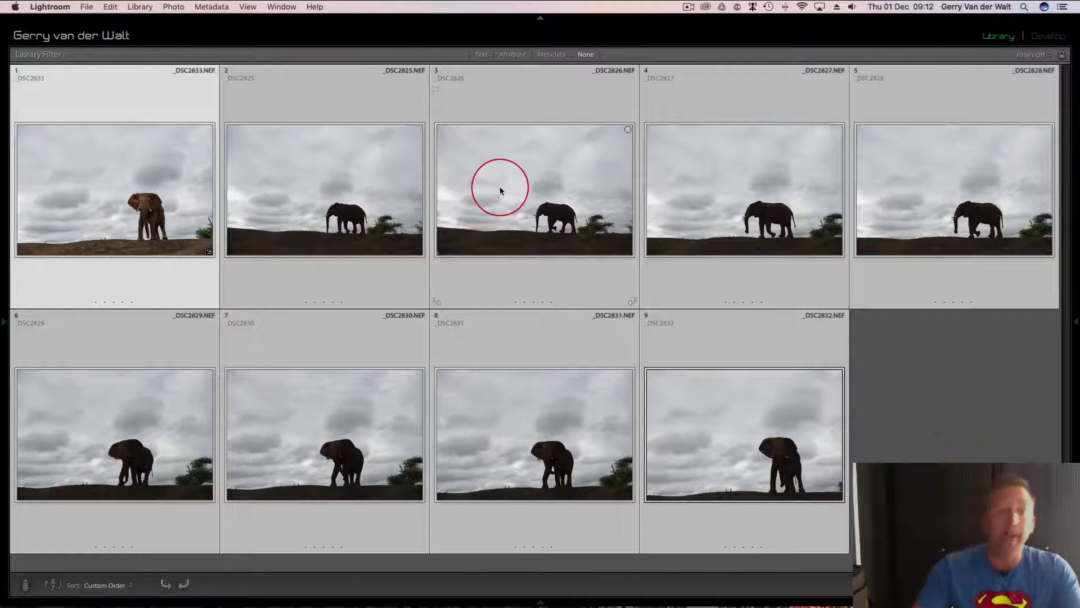
{"action": "right_click", "coordinate": [257, 176]}
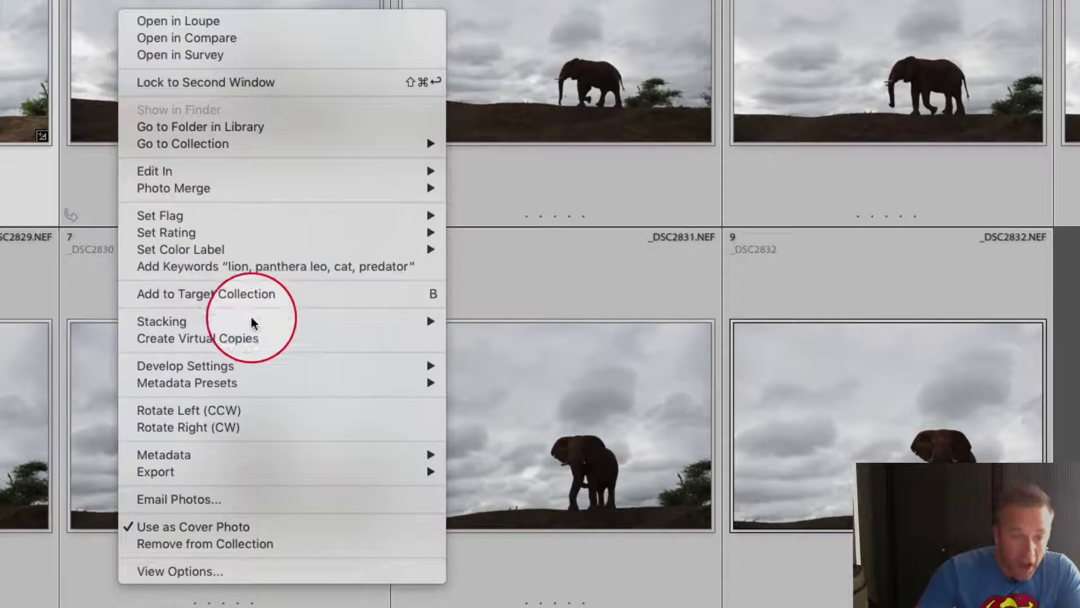
{"action": "mouse_move", "coordinate": [244, 371]}
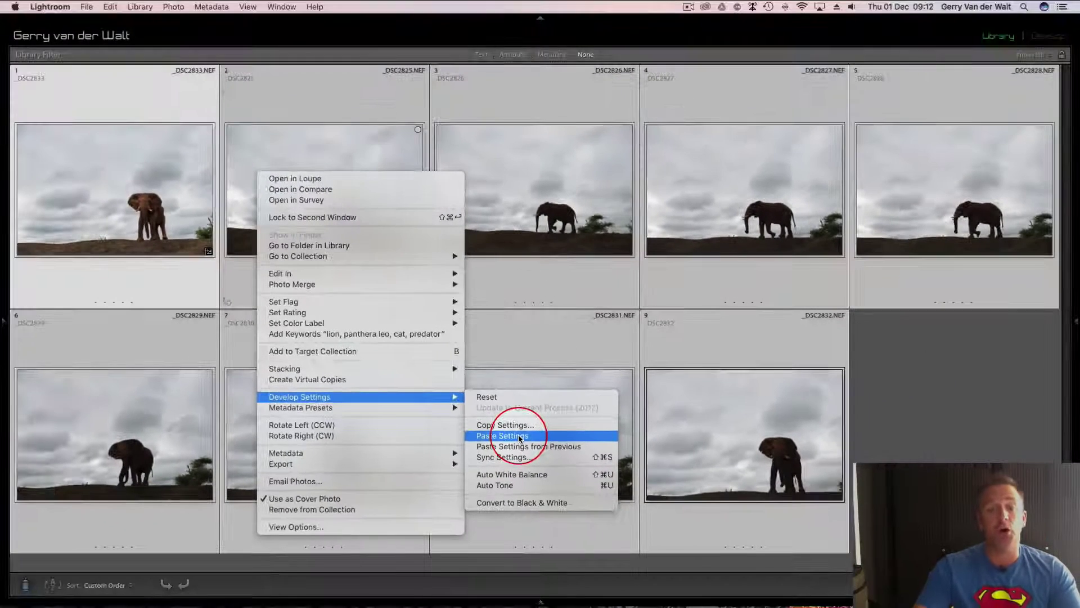
{"action": "left_click", "coordinate": [520, 437]}
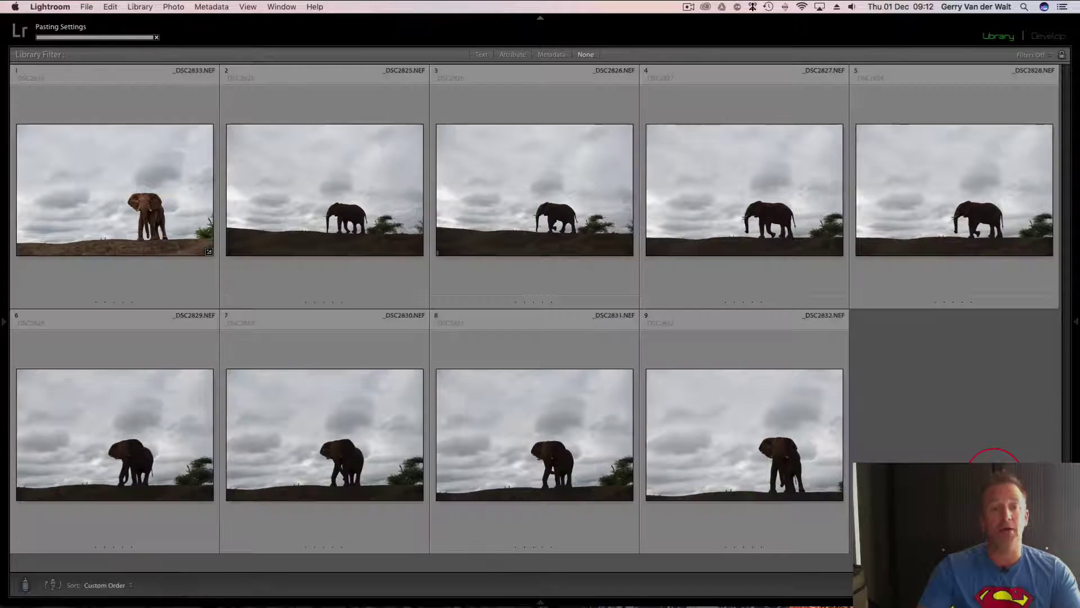